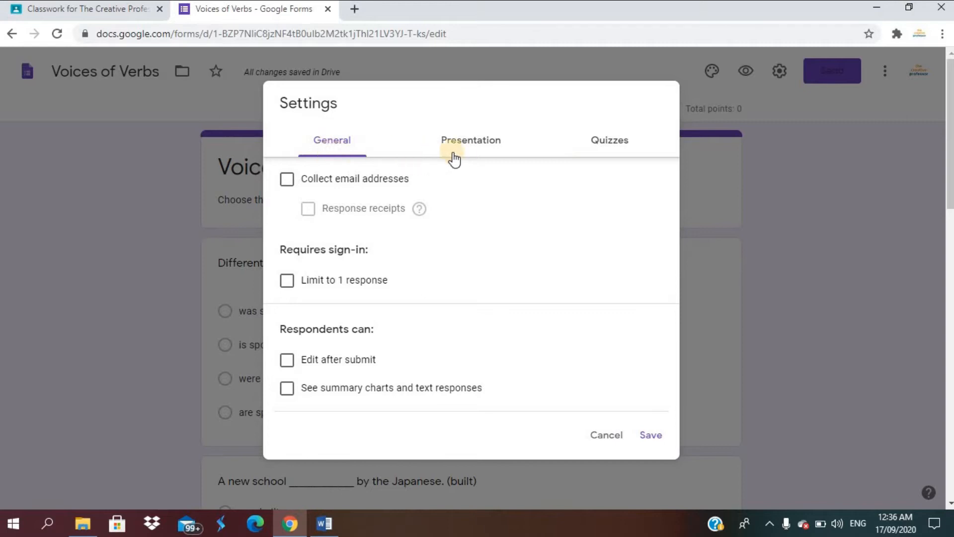
pyautogui.click(469, 158)
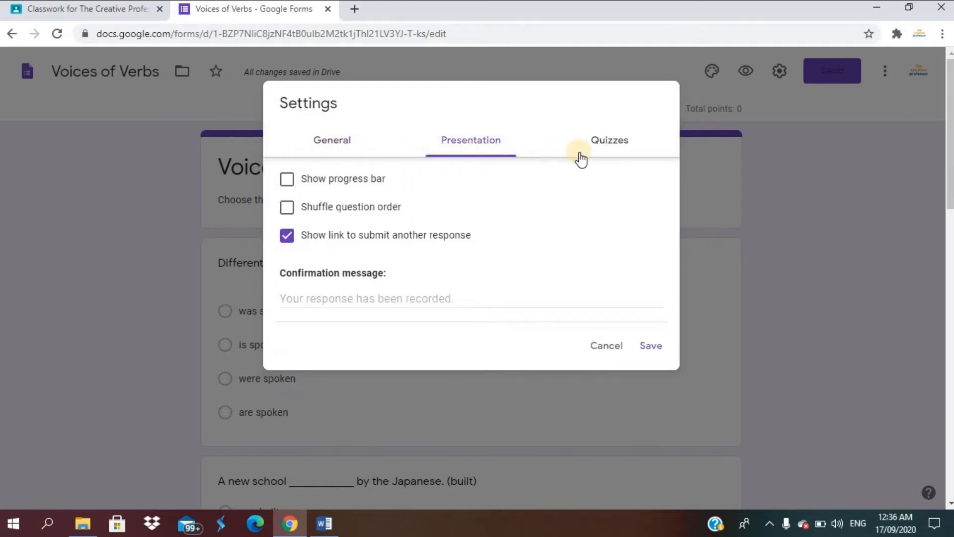
pyautogui.click(604, 152)
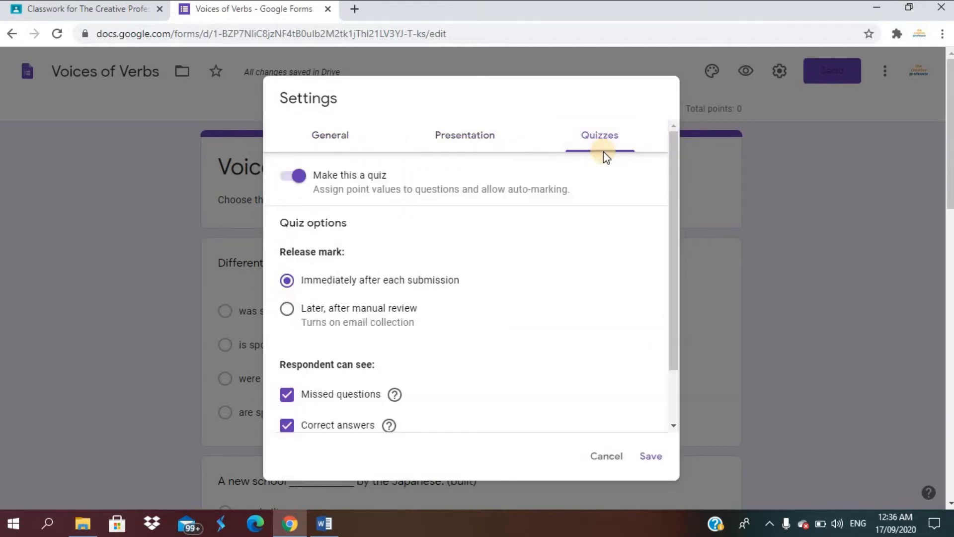
pyautogui.click(332, 147)
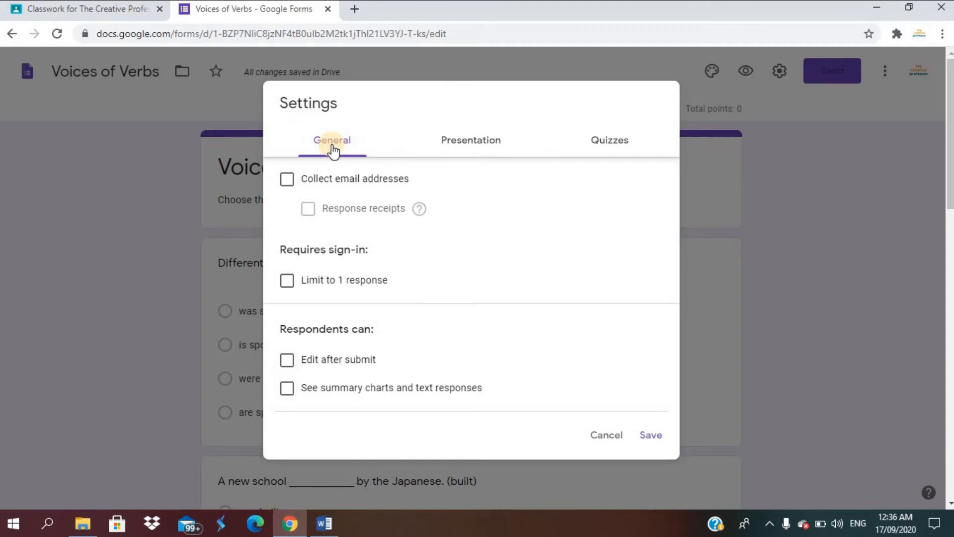
# Enable collecting email addresses with response receipts if the respondent requests it, and limit the form to 1 response
pyautogui.click(287, 180)
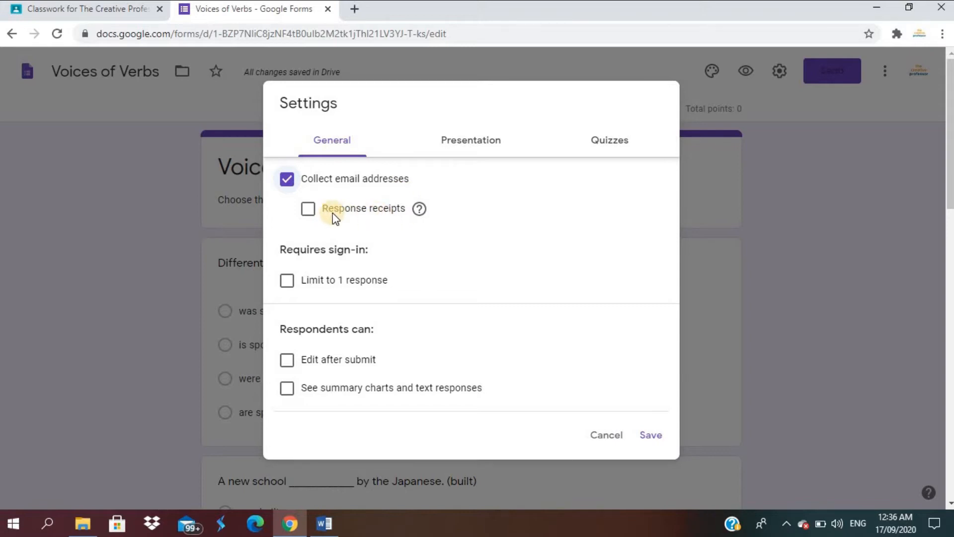
pyautogui.click(308, 208)
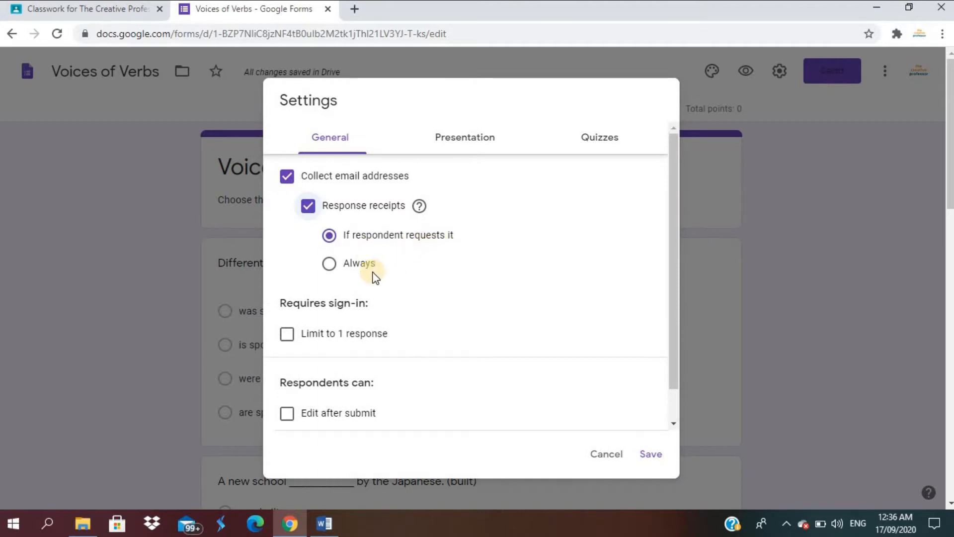
pyautogui.click(331, 236)
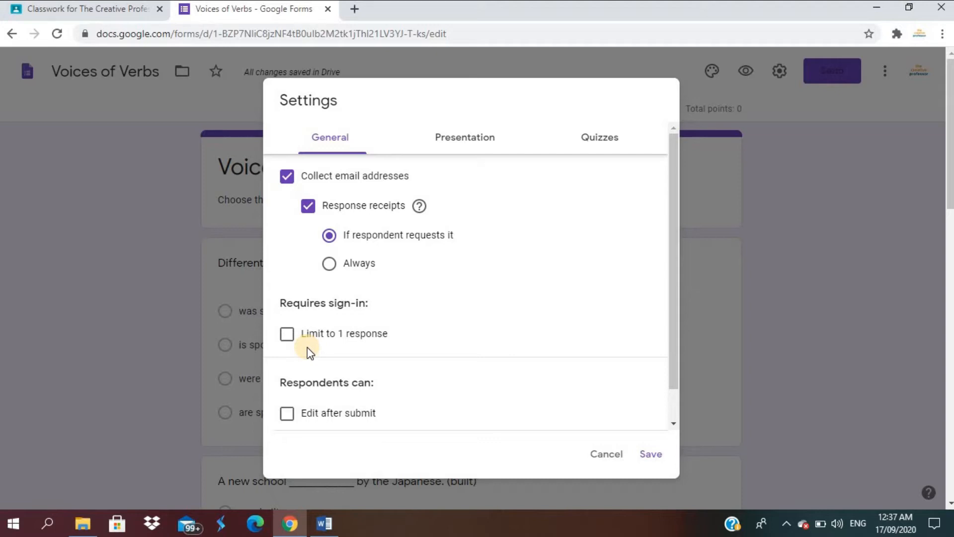
pyautogui.click(287, 334)
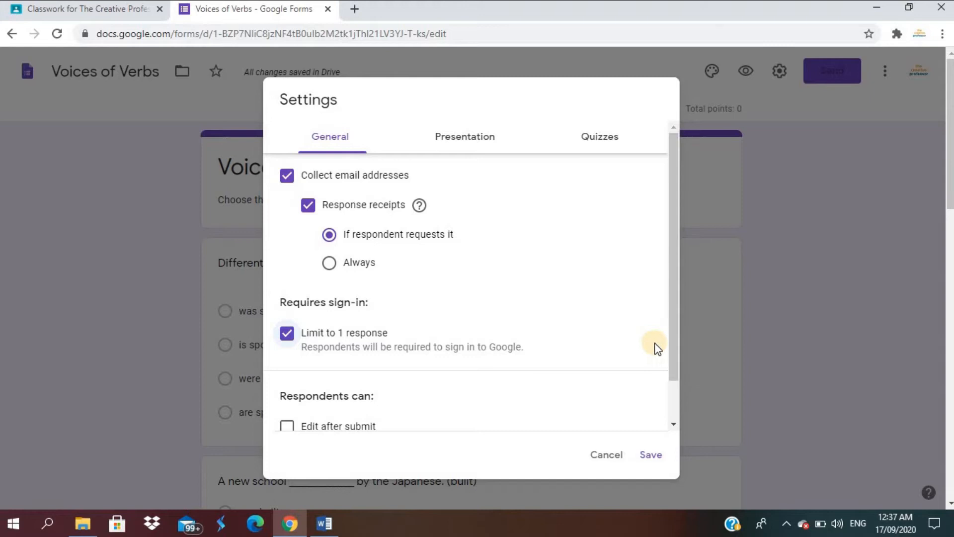
pyautogui.moveTo(673, 356); pyautogui.dragTo(676, 440)
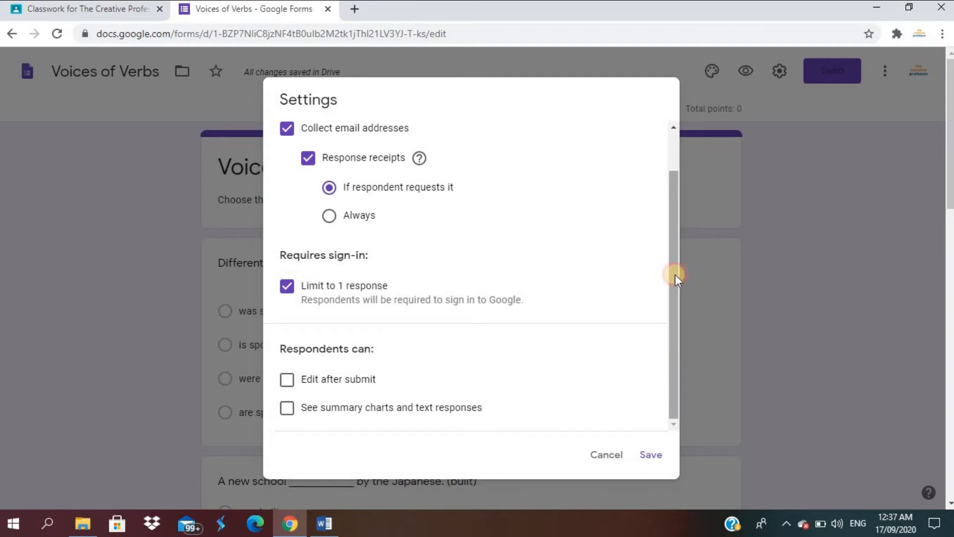
pyautogui.scroll(1, 673, 272)
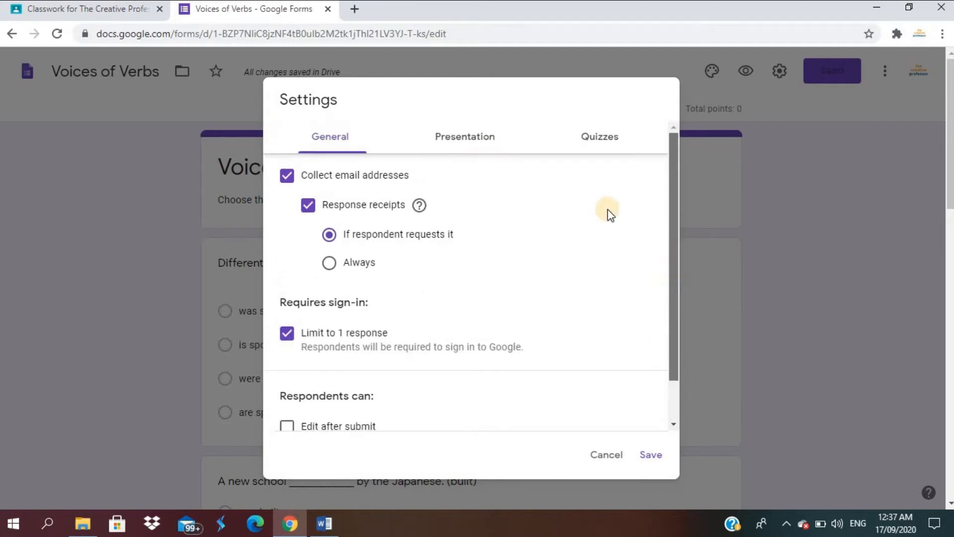
# Enable shuffled question order and set the confirmation message to "Your teacher has received your answers."
pyautogui.click(462, 151)
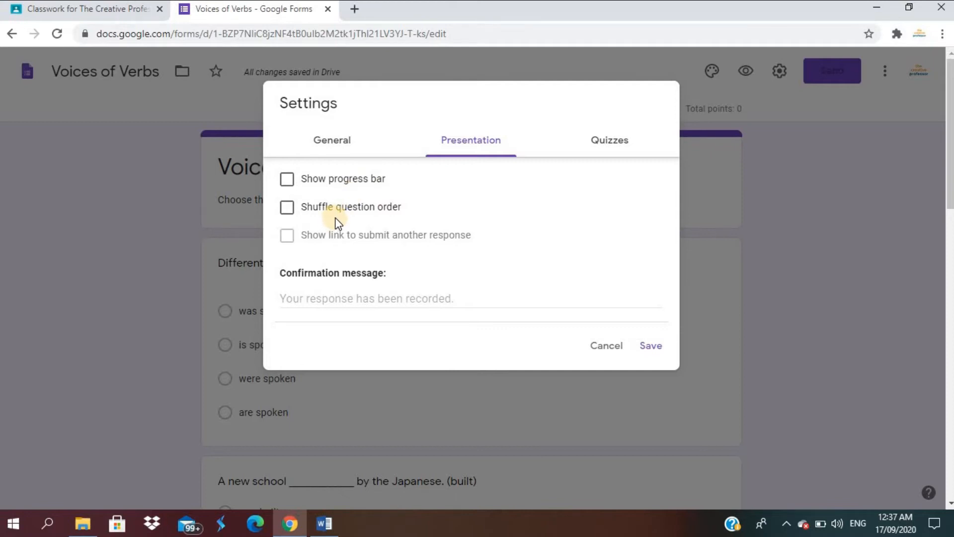
pyautogui.click(287, 208)
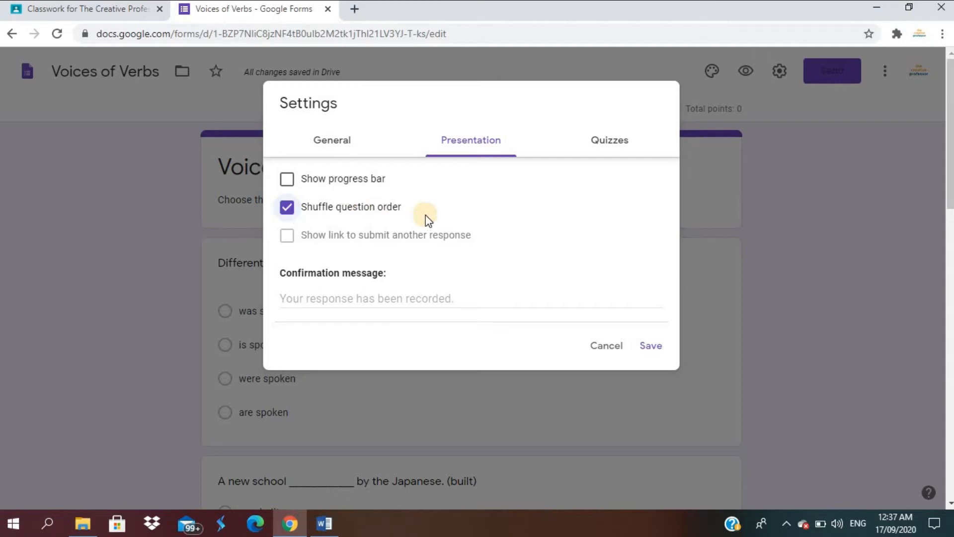
pyautogui.click(413, 301)
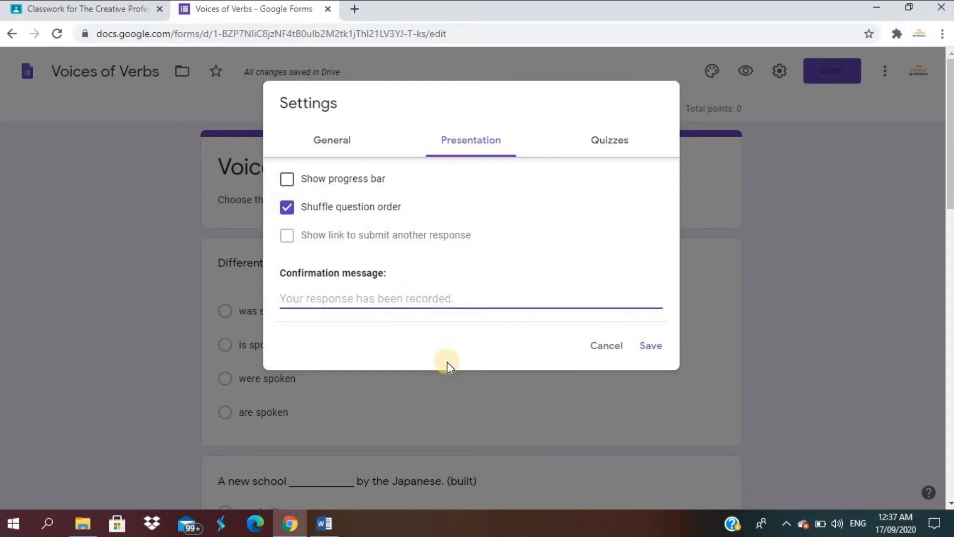
pyautogui.write('Yo')
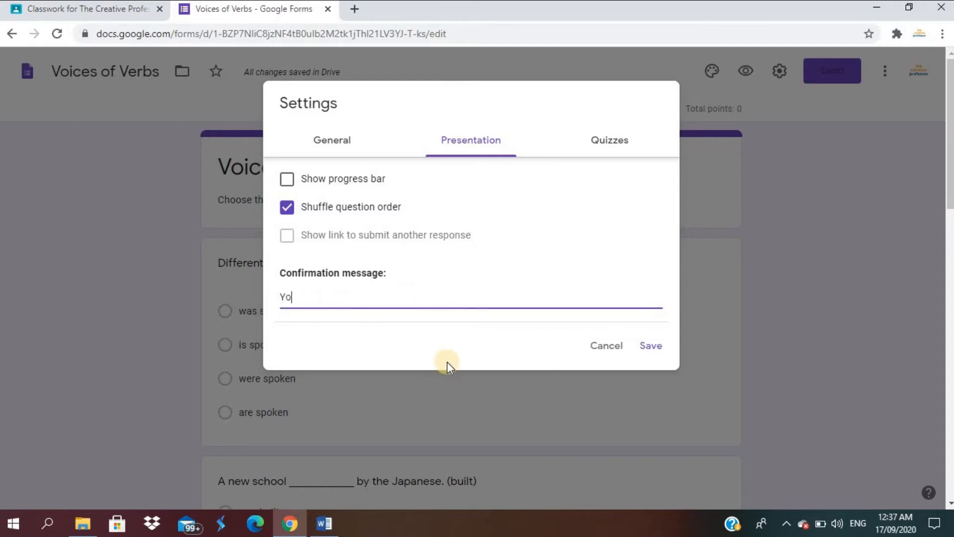
pyautogui.write('ur teacher has receive')
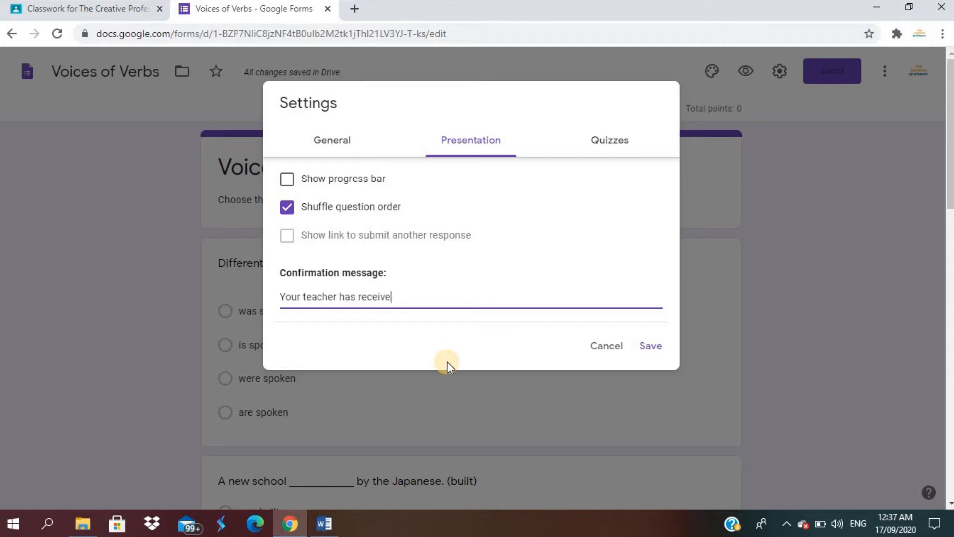
pyautogui.write('d your answers.')
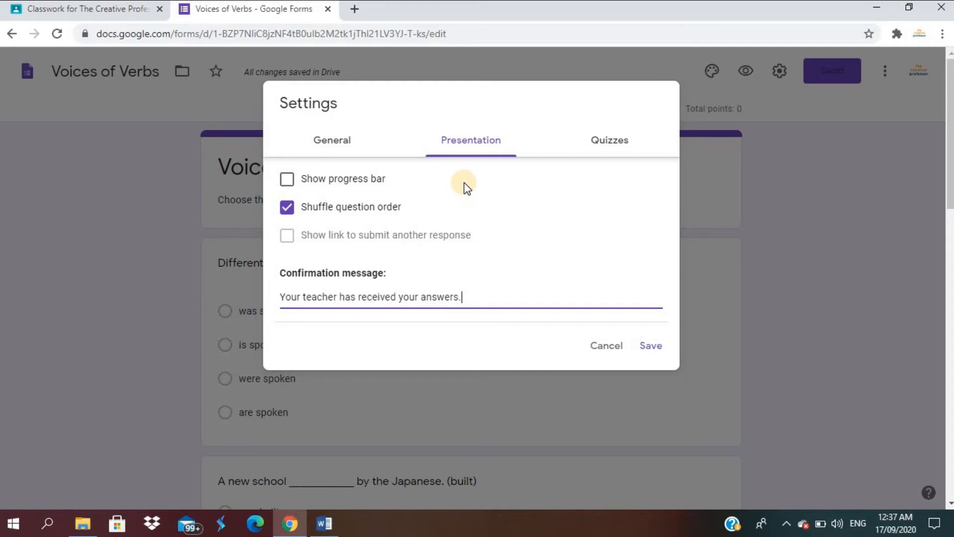
# Open the quiz options and switch Make this a quiz off and back on
pyautogui.click(606, 157)
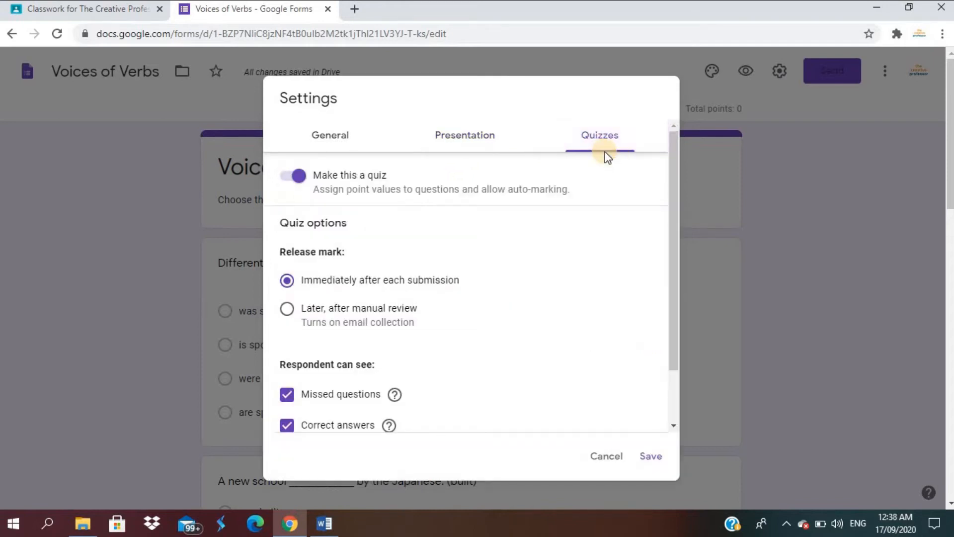
pyautogui.click(291, 180)
pyautogui.click(292, 182)
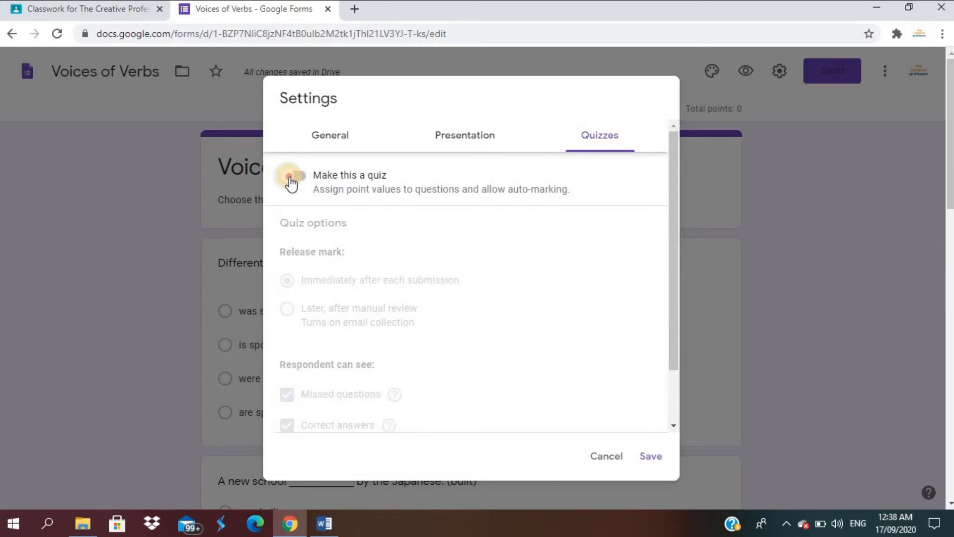
pyautogui.click(294, 181)
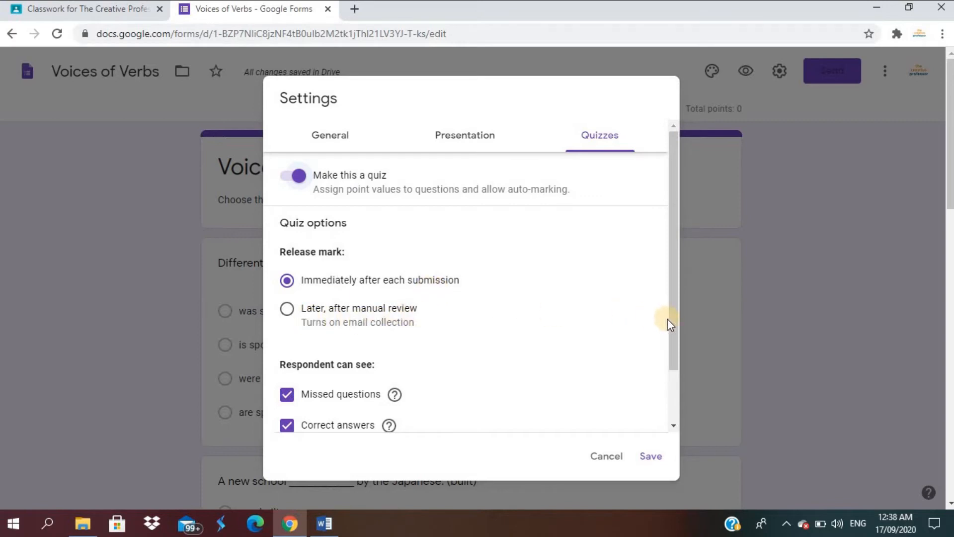
# Stop respondents from seeing missed questions and correct answers, and save the form settings
pyautogui.moveTo(675, 360); pyautogui.dragTo(673, 403)
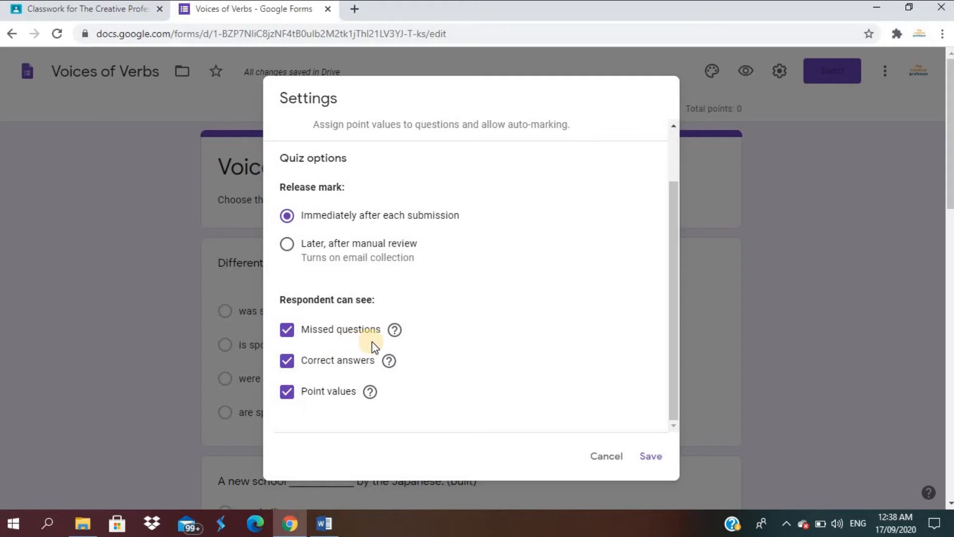
pyautogui.click(288, 333)
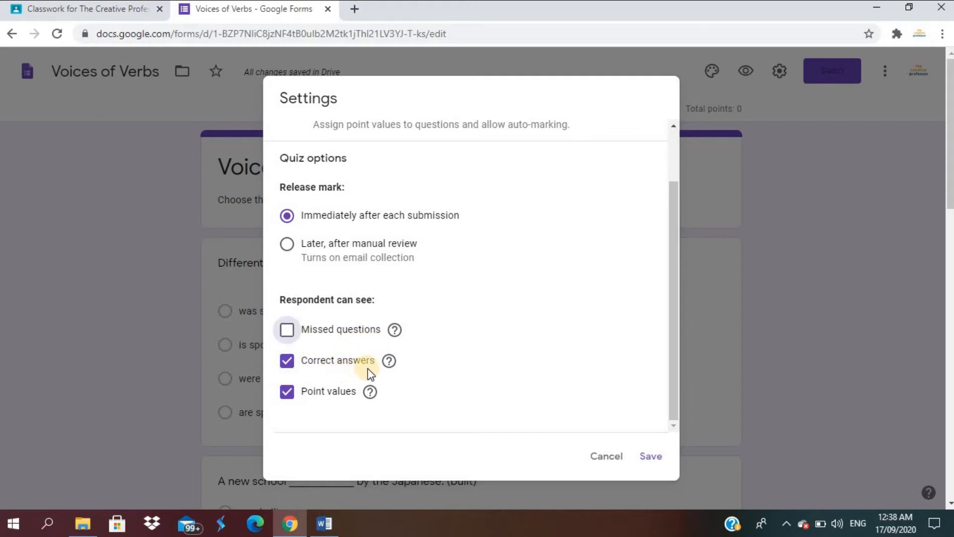
pyautogui.click(287, 365)
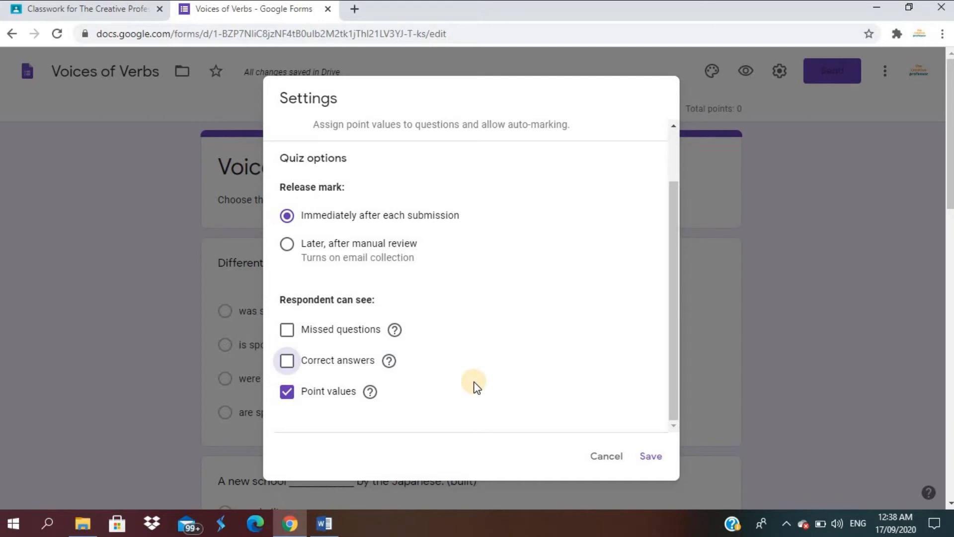
pyautogui.moveTo(672, 374); pyautogui.dragTo(675, 310)
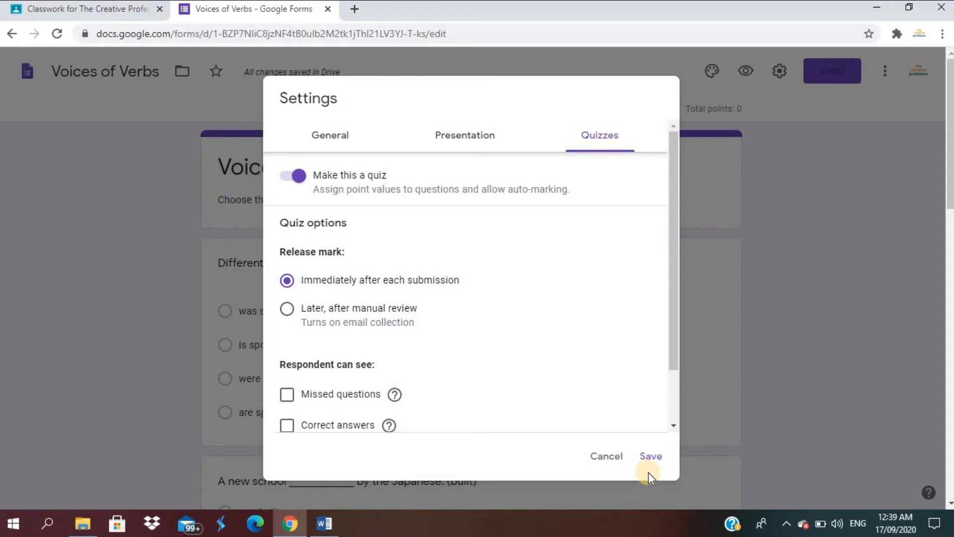
pyautogui.click(649, 458)
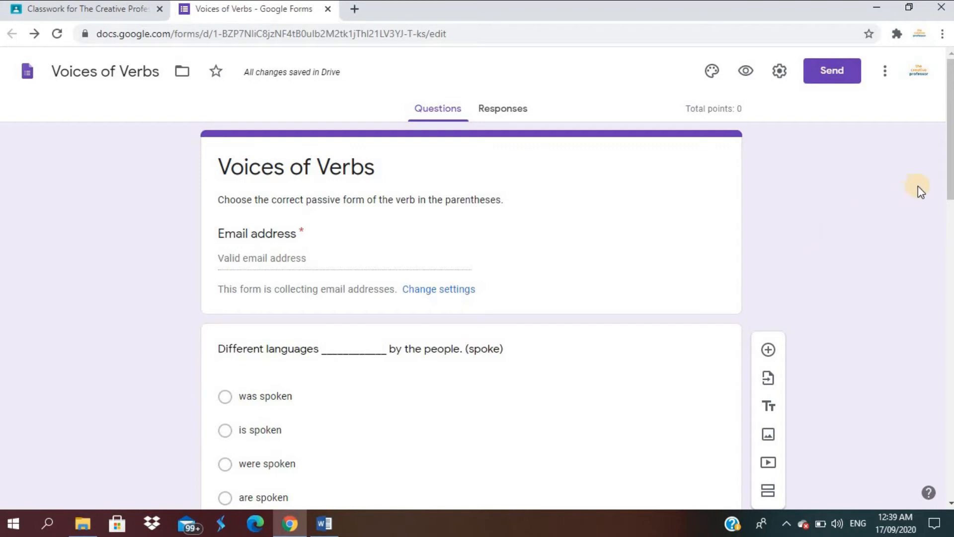
# Make the "Different languages" question required, with "were spoken" as its correct answer worth 1 point
pyautogui.moveTo(949, 207); pyautogui.dragTo(948, 235)
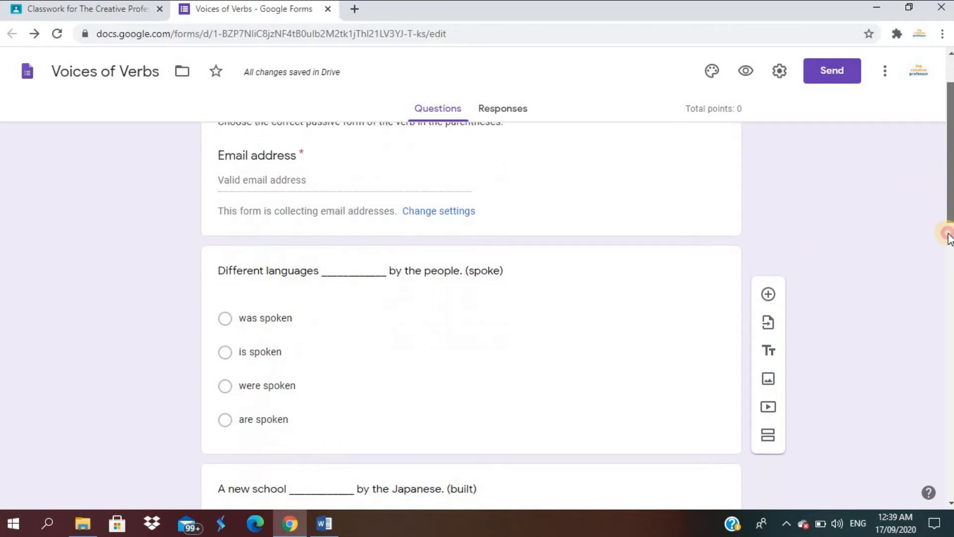
pyautogui.click(596, 177)
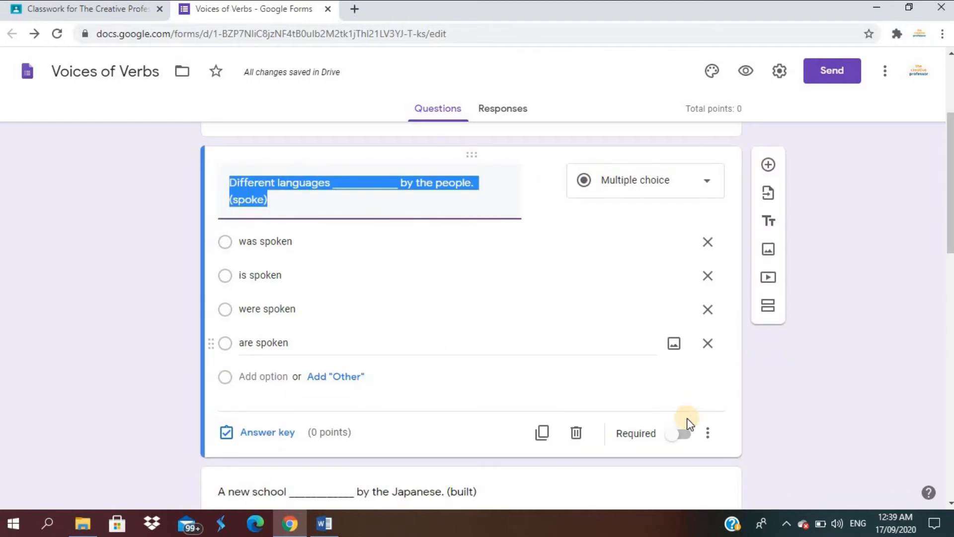
pyautogui.click(684, 437)
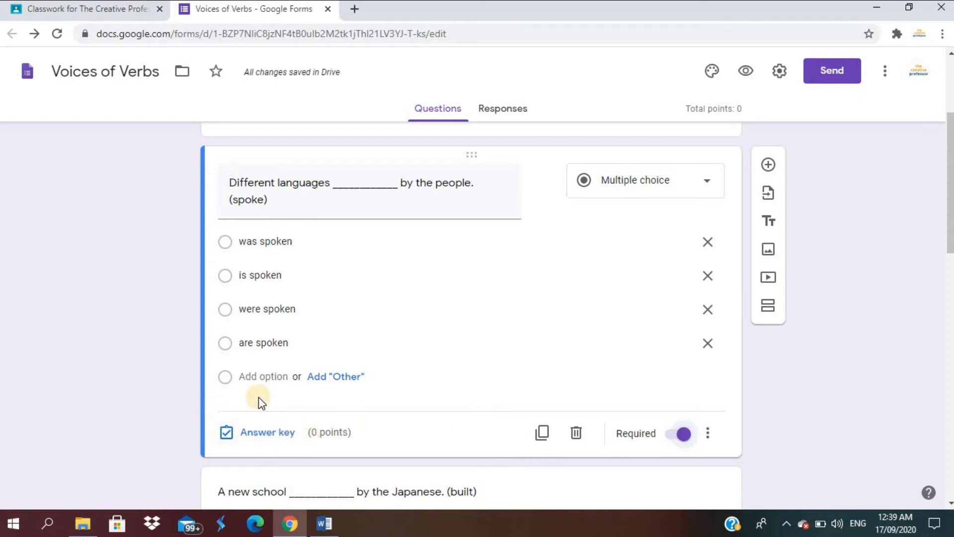
pyautogui.click(262, 435)
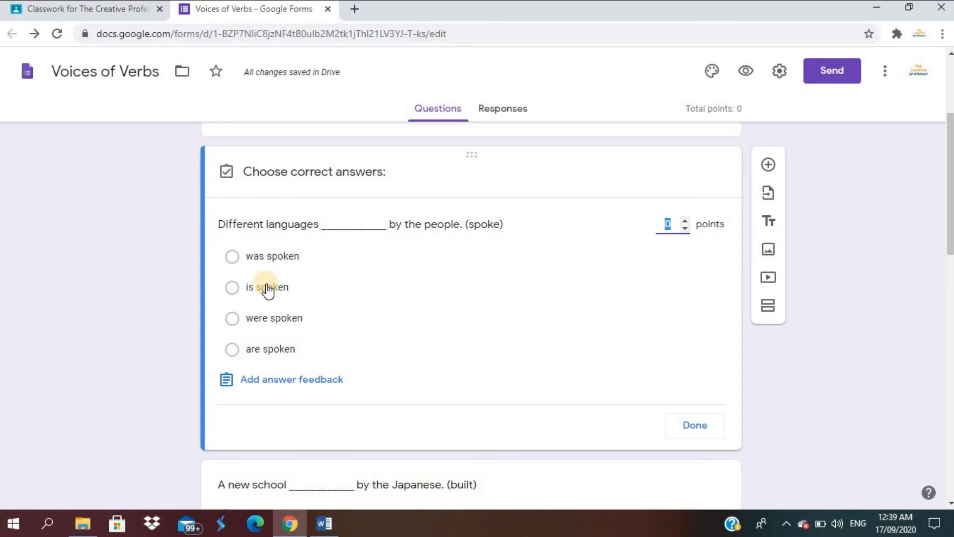
pyautogui.click(268, 319)
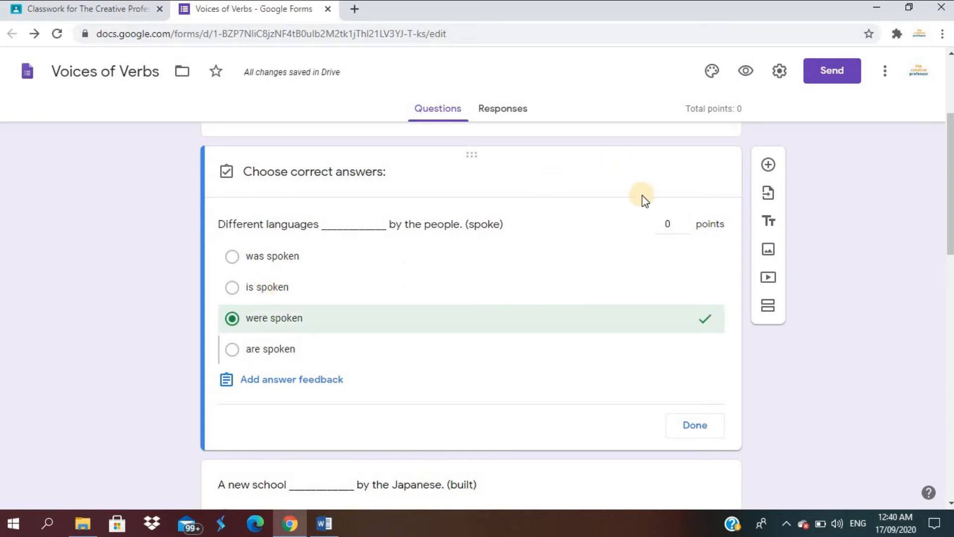
pyautogui.click(684, 221)
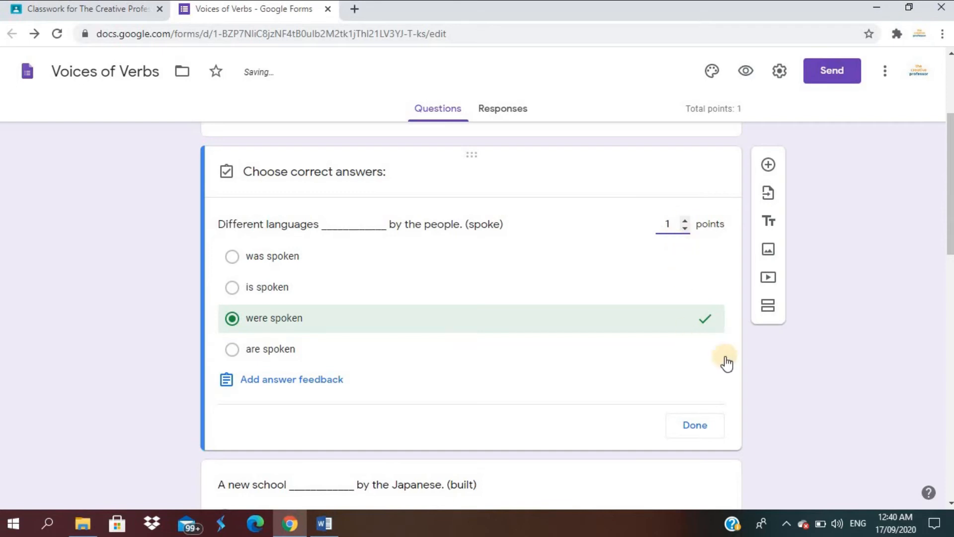
pyautogui.click(698, 436)
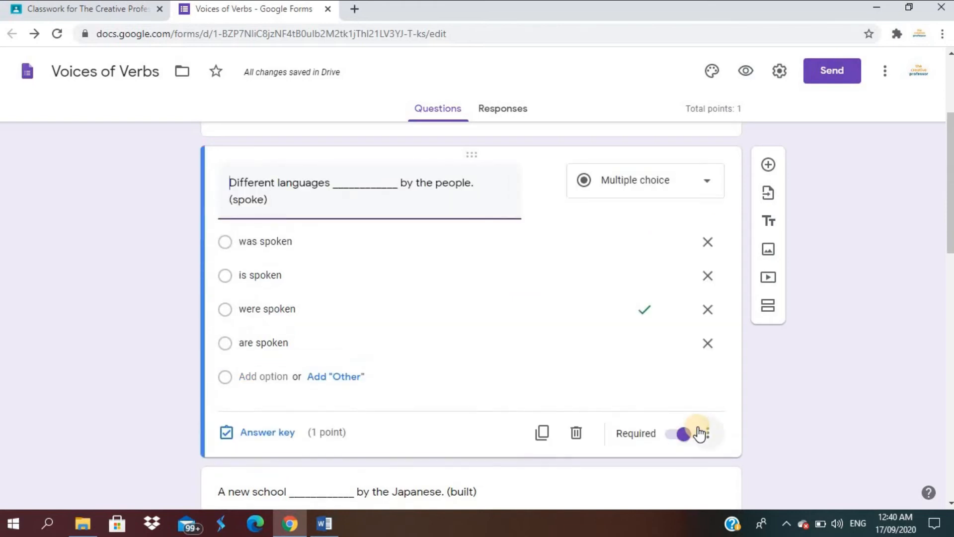
# Set "was built" as the correct answer to the "A new school" question, worth 1 point
pyautogui.moveTo(948, 211); pyautogui.dragTo(948, 298)
pyautogui.click(663, 216)
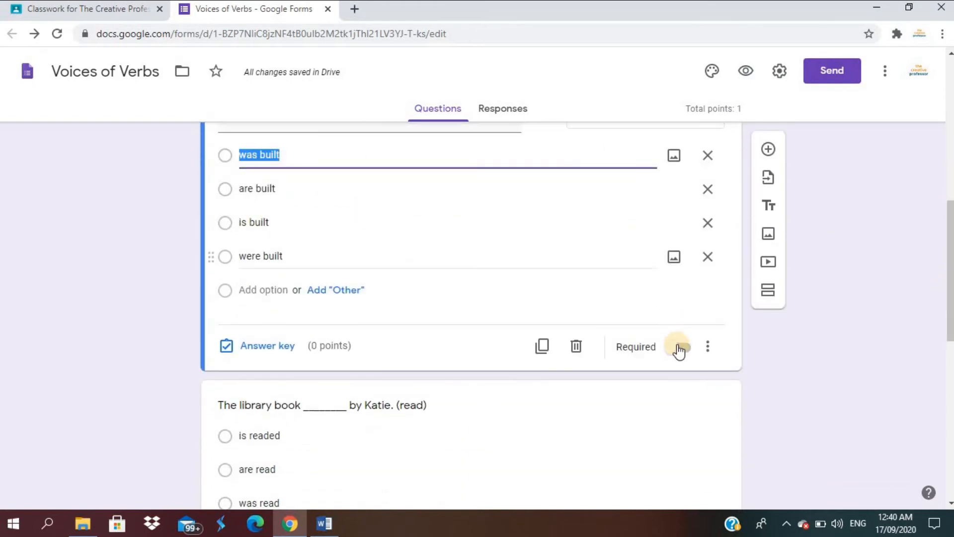
pyautogui.click(268, 340)
pyautogui.click(261, 187)
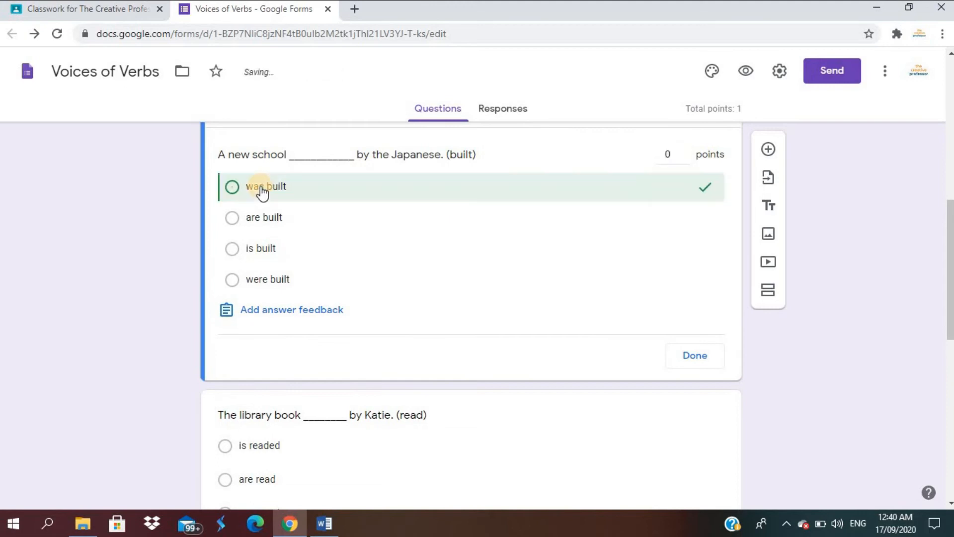
pyautogui.click(685, 150)
pyautogui.click(695, 354)
# Make the "The library book" question required, with "was read" as its correct answer worth 1 point
pyautogui.scroll(-3, 611, 281)
pyautogui.click(610, 279)
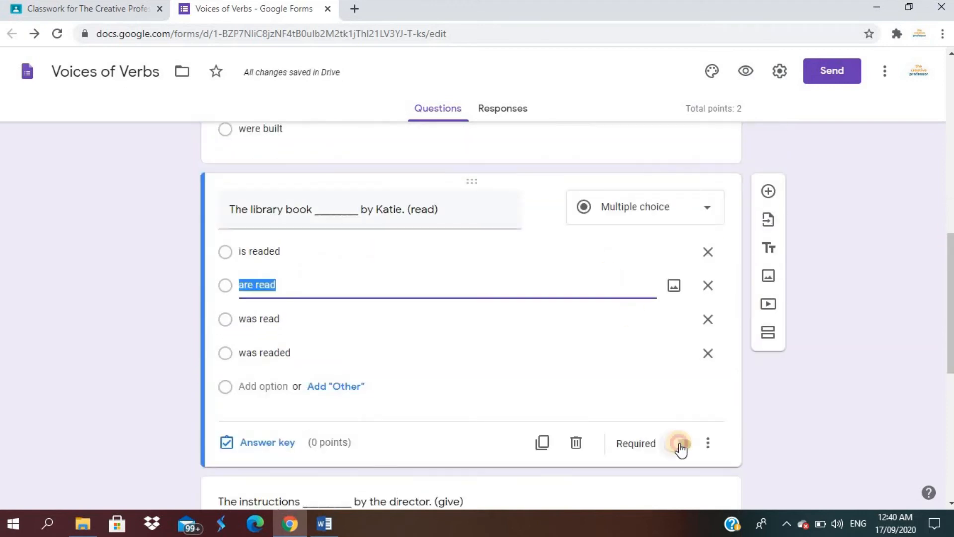
pyautogui.click(256, 443)
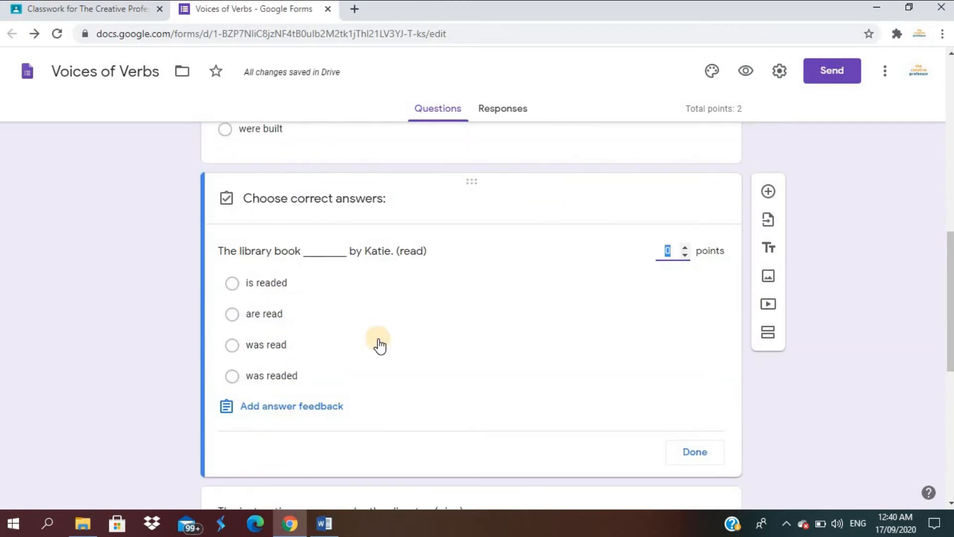
pyautogui.click(266, 345)
pyautogui.click(685, 247)
pyautogui.click(695, 452)
pyautogui.scroll(-6, 545, 219)
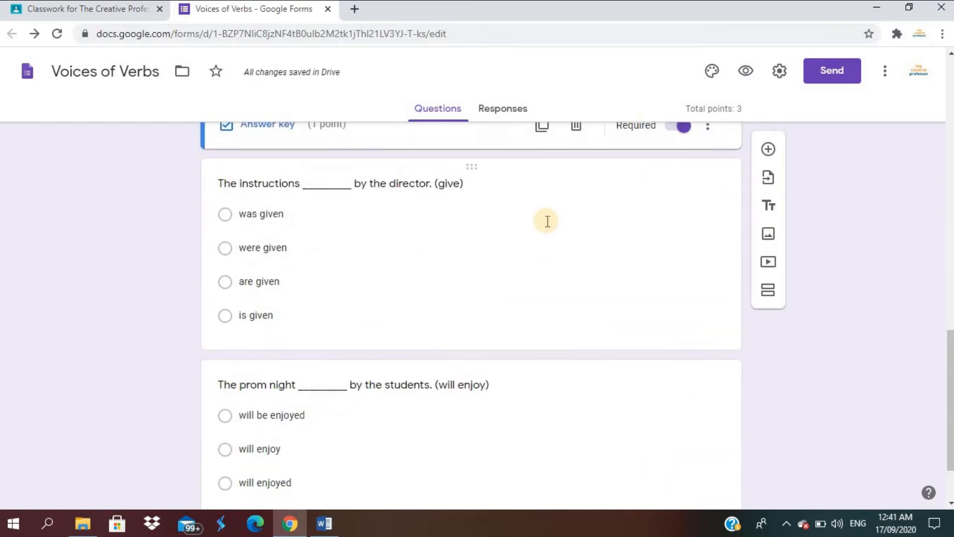
# Make the "The instructions" question required, with "are given" as its correct answer worth 1 point
pyautogui.click(545, 219)
pyautogui.click(683, 328)
pyautogui.click(273, 325)
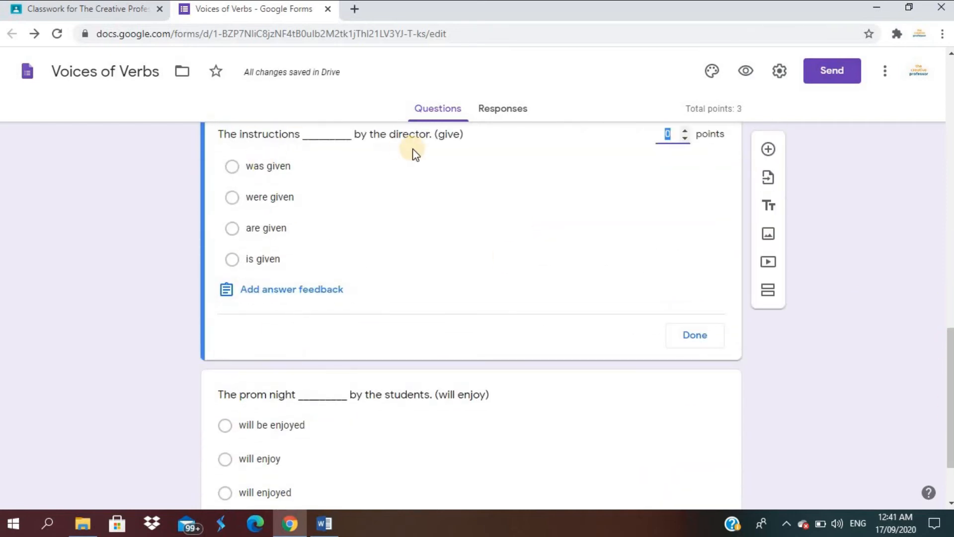
pyautogui.click(268, 228)
pyautogui.click(685, 133)
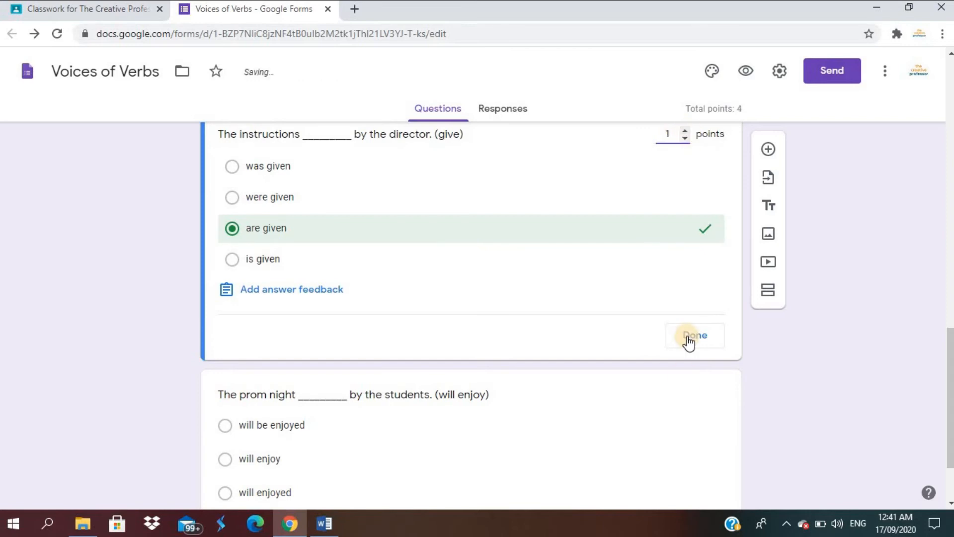
pyautogui.click(686, 335)
# Make the "The prom night" question required, with "will be enjoyed" as its correct answer worth 1 point
pyautogui.scroll(-2, 583, 392)
pyautogui.click(584, 391)
pyautogui.click(685, 440)
pyautogui.click(268, 439)
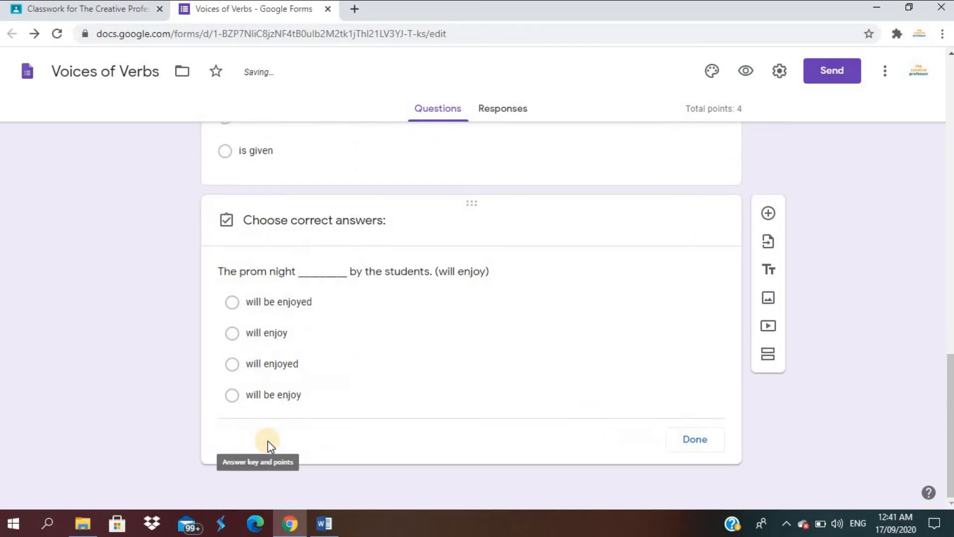
pyautogui.click(231, 281)
pyautogui.click(680, 247)
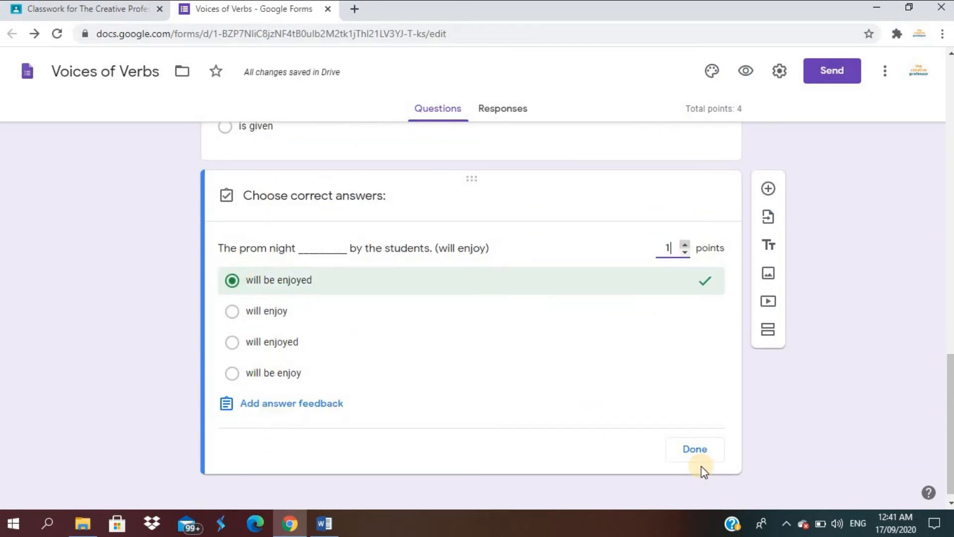
pyautogui.click(698, 457)
pyautogui.moveTo(949, 432); pyautogui.dragTo(943, 127)
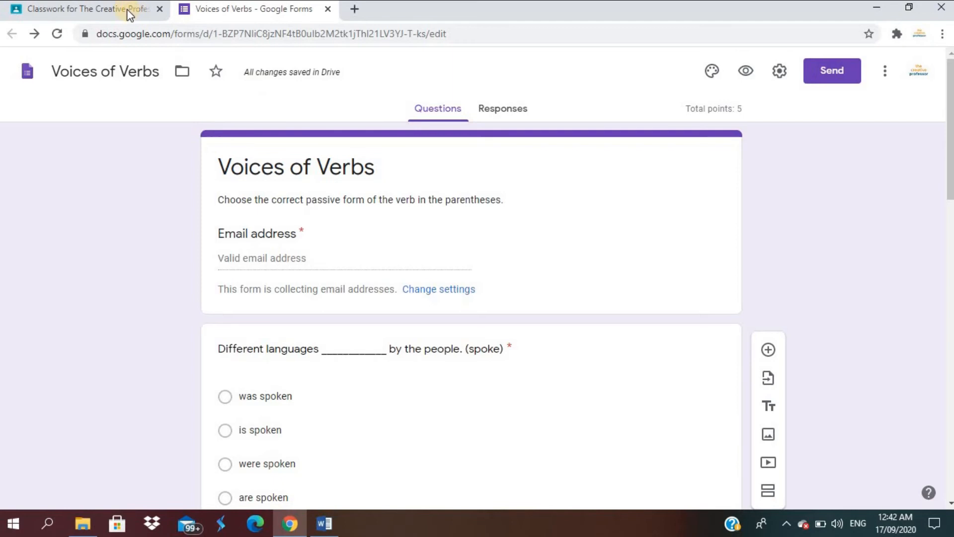
# Switch to the Google Classroom assignment and review the classes it can be assigned to
pyautogui.click(93, 15)
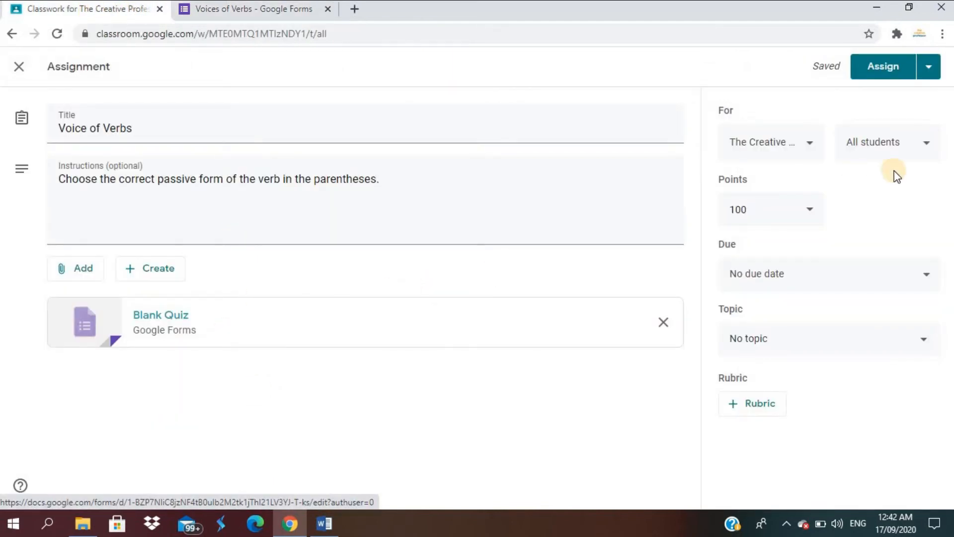
pyautogui.click(809, 147)
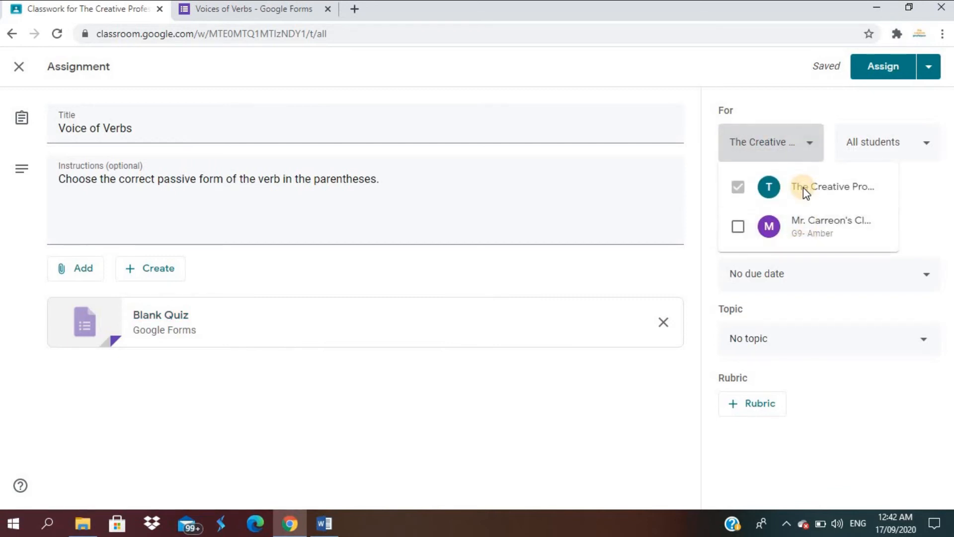
pyautogui.click(737, 187)
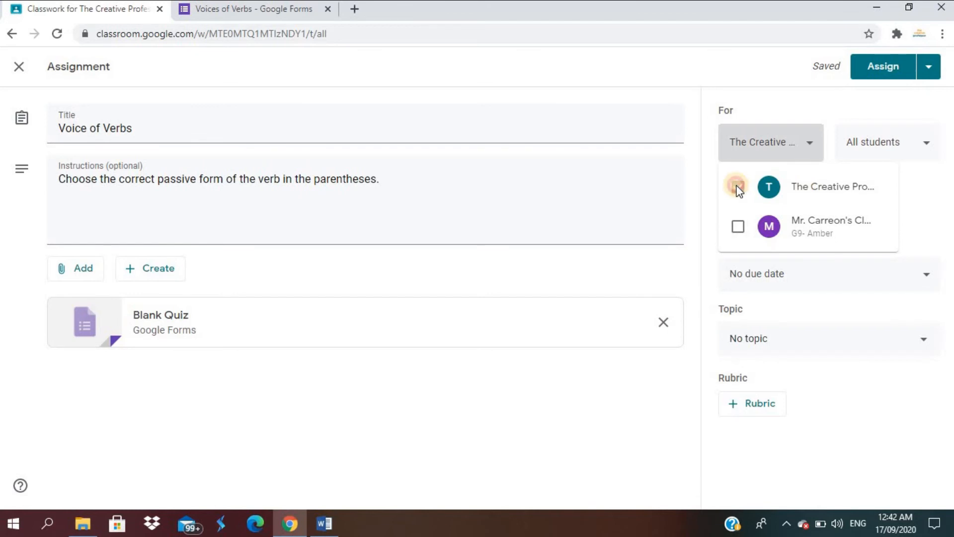
pyautogui.click(842, 126)
# Set the Voice of Verbs assignment's points to 5
pyautogui.click(814, 209)
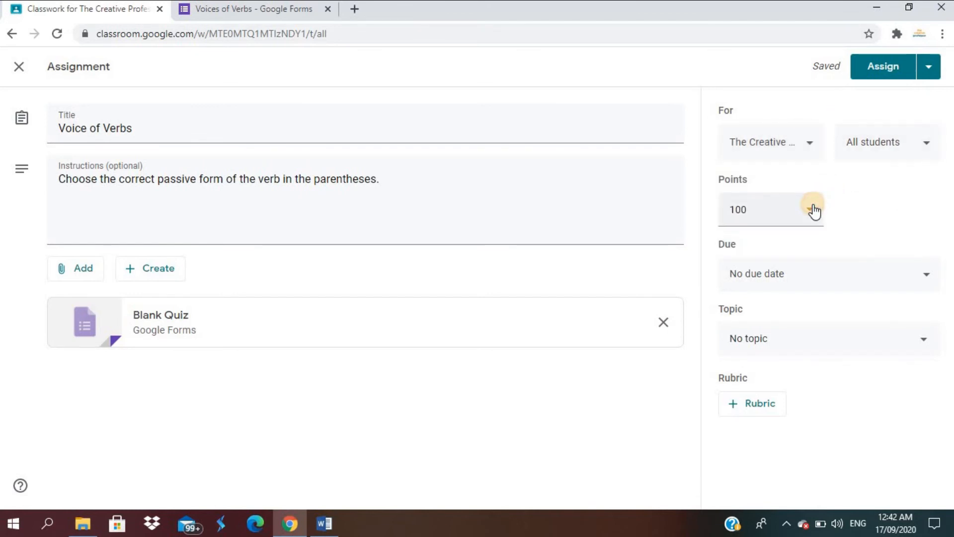
pyautogui.moveTo(774, 212); pyautogui.dragTo(720, 214)
pyautogui.write('5')
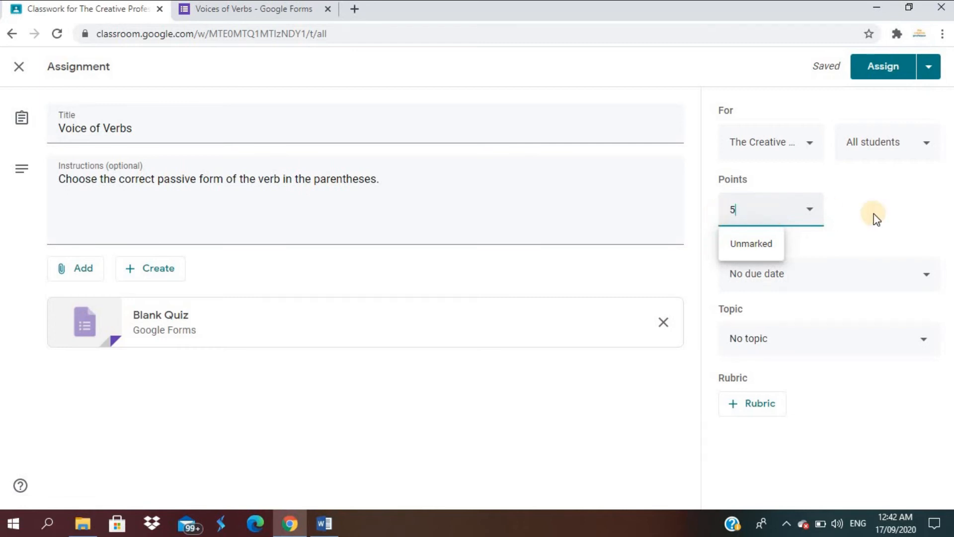
pyautogui.click(889, 214)
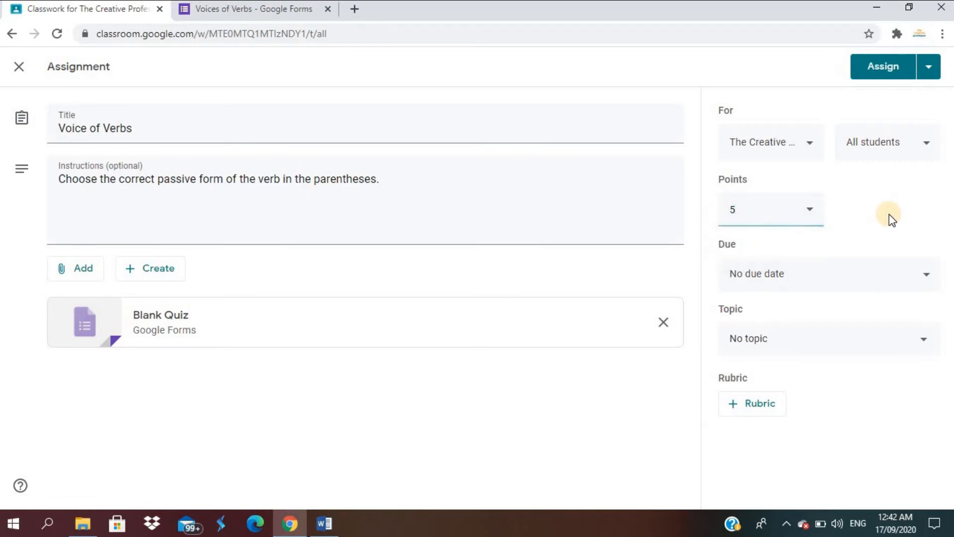
# Set the assignment's due date to 25 Sep 2020 at 12:00 PM
pyautogui.click(822, 279)
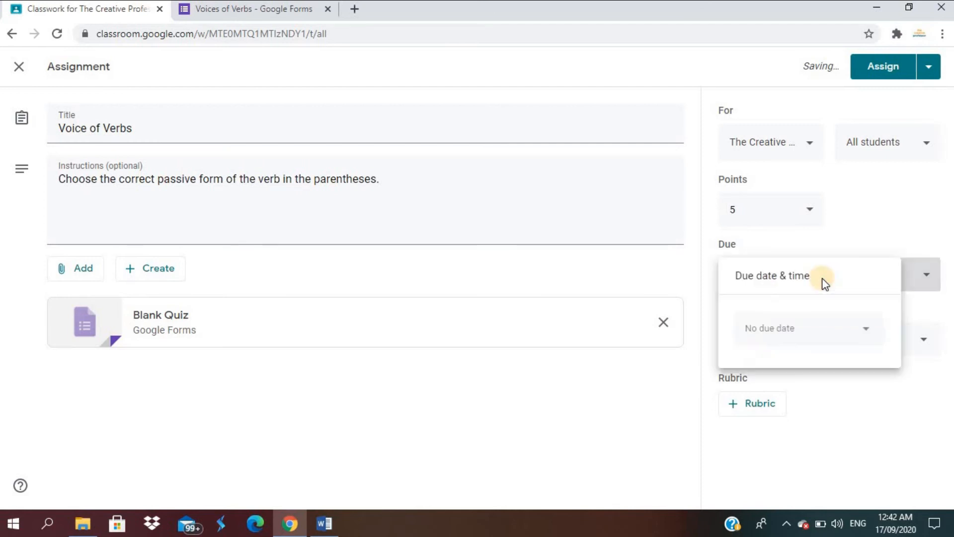
pyautogui.click(784, 329)
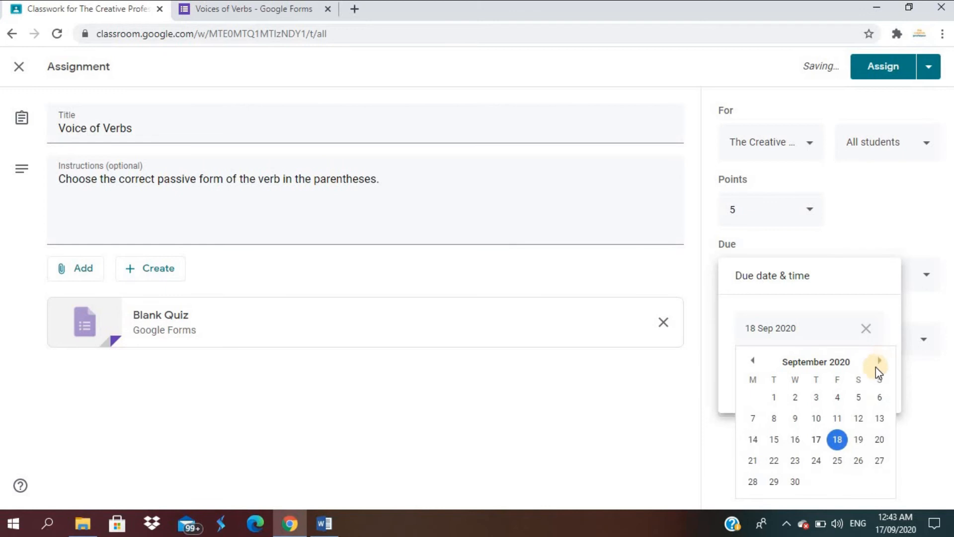
pyautogui.click(837, 461)
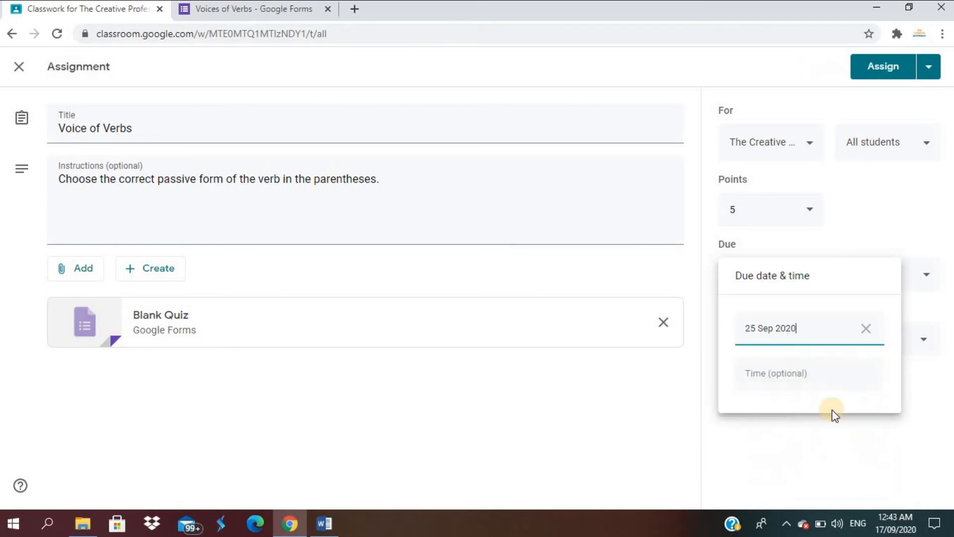
pyautogui.click(816, 368)
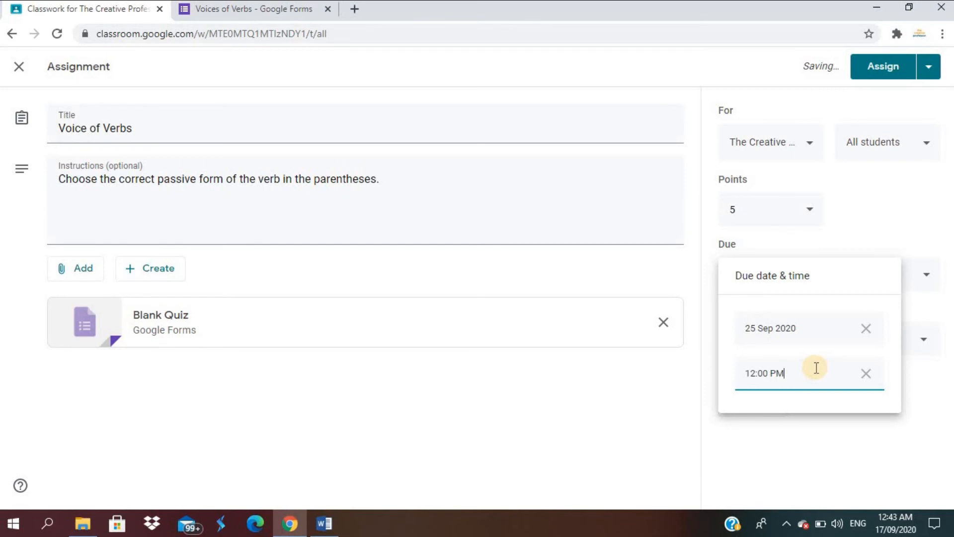
pyautogui.click(905, 360)
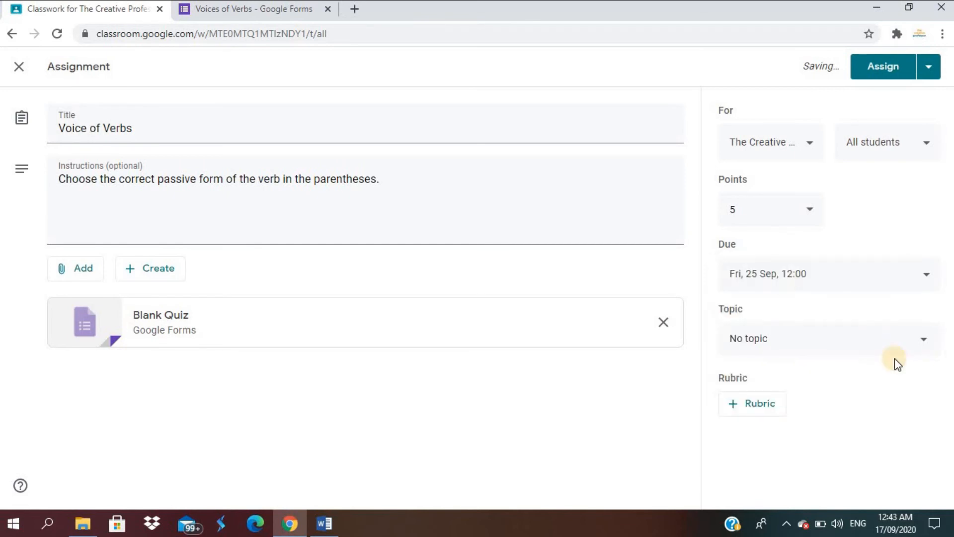
# Create a new topic named "Voice of Verbs" for the assignment
pyautogui.click(773, 343)
pyautogui.click(763, 374)
pyautogui.write('Voice of Verbs')
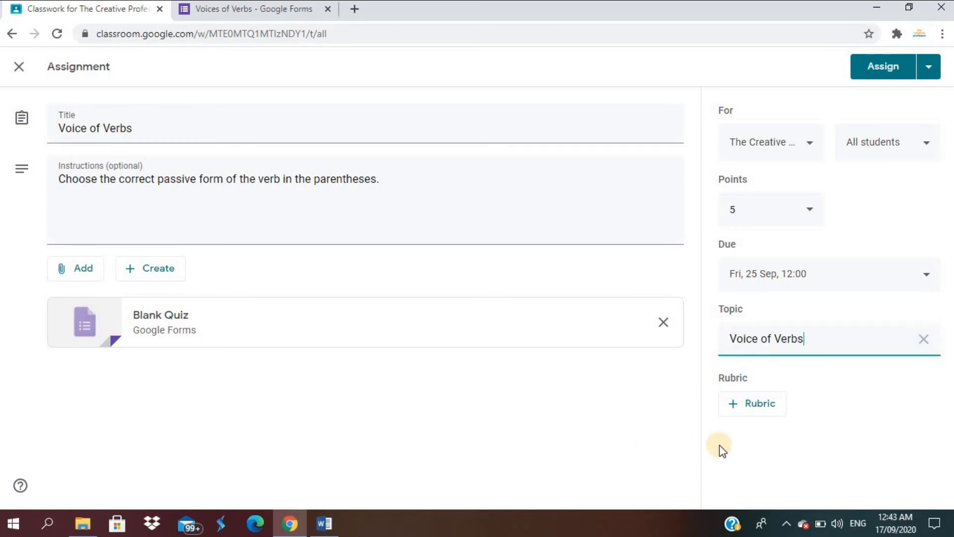
pyautogui.click(720, 446)
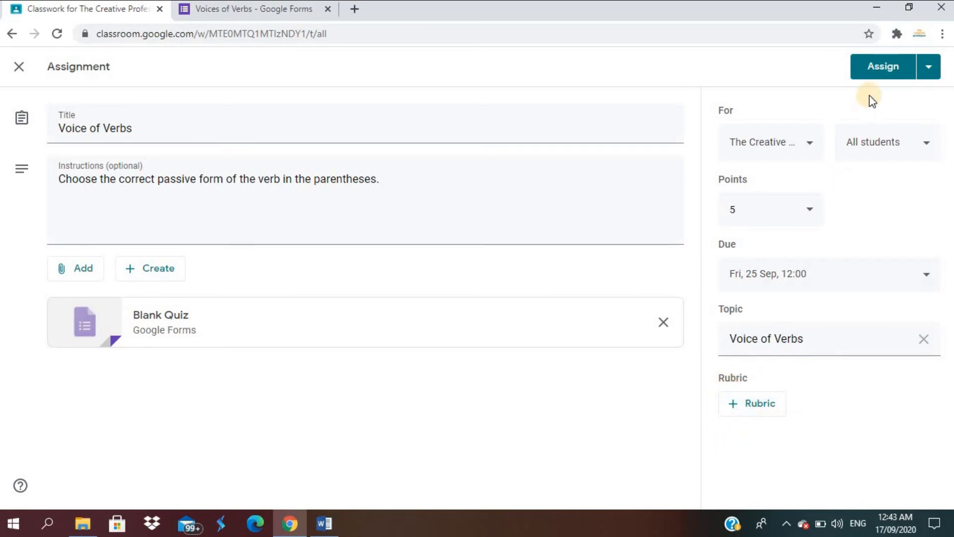
# Assign the Voice of Verbs quiz to the class immediately, without scheduling it or saving it as a draft
pyautogui.click(870, 76)
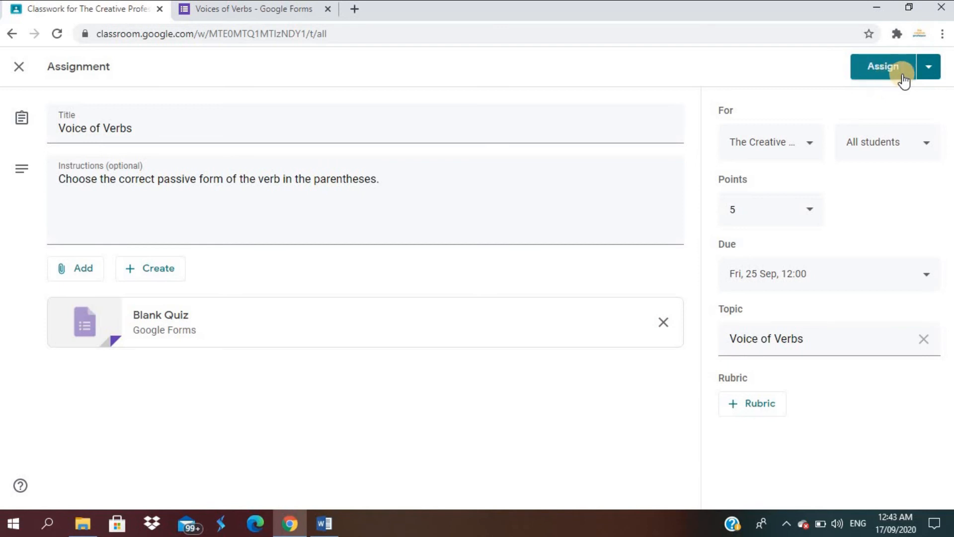
pyautogui.click(928, 70)
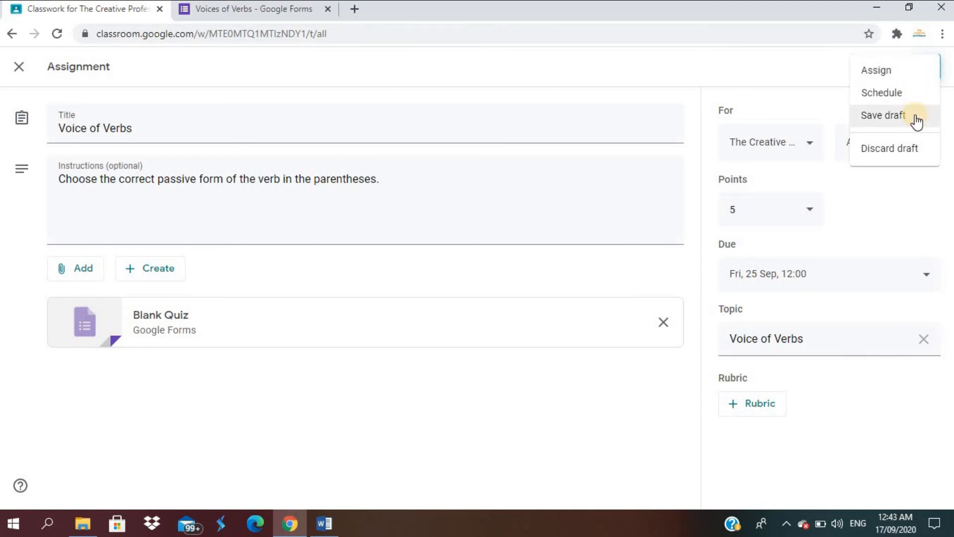
pyautogui.click(882, 73)
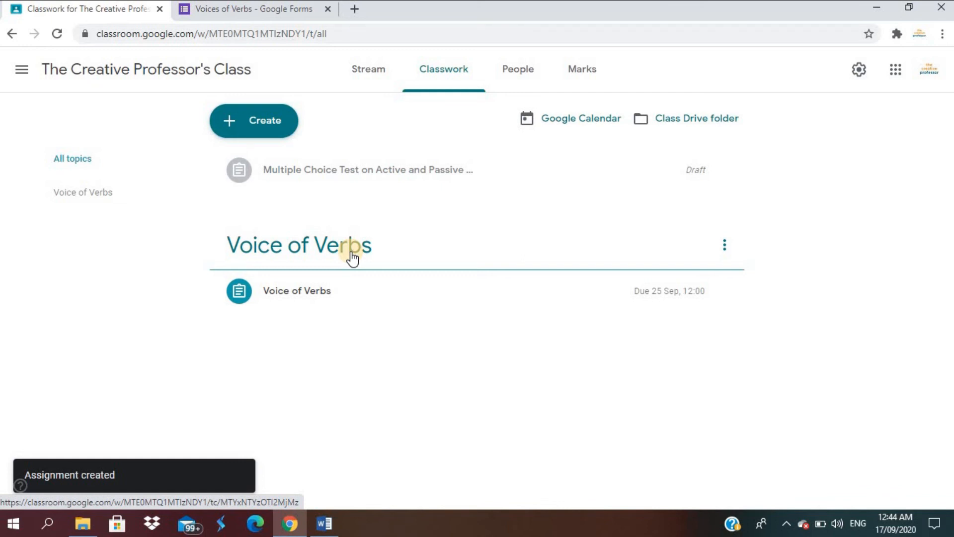
# Expand the posted Voice of Verbs assignment to view its details, and go to the class stream
pyautogui.click(292, 298)
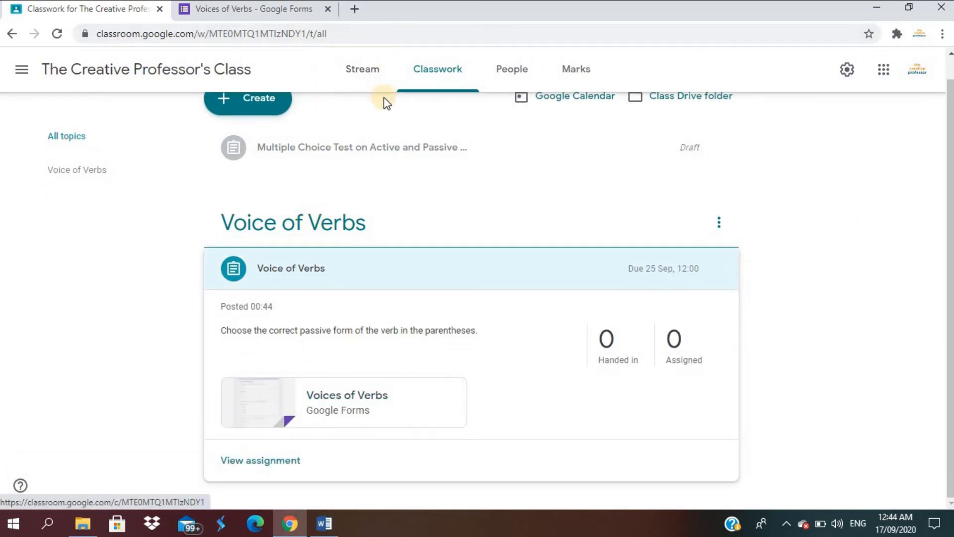
pyautogui.click(351, 70)
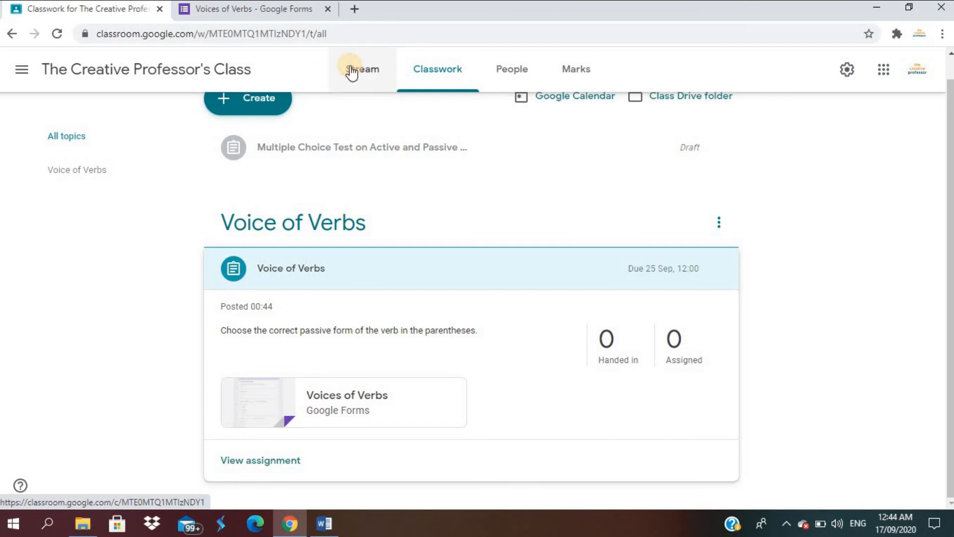